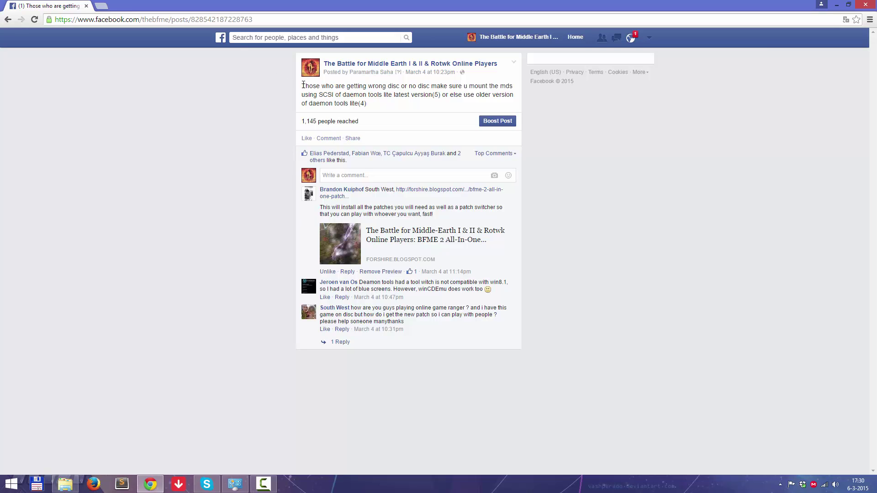
Highlight the first line of the Facebook post about mounting the mds with Daemon Tools Lite
left_click_drag(302, 85, 521, 89)
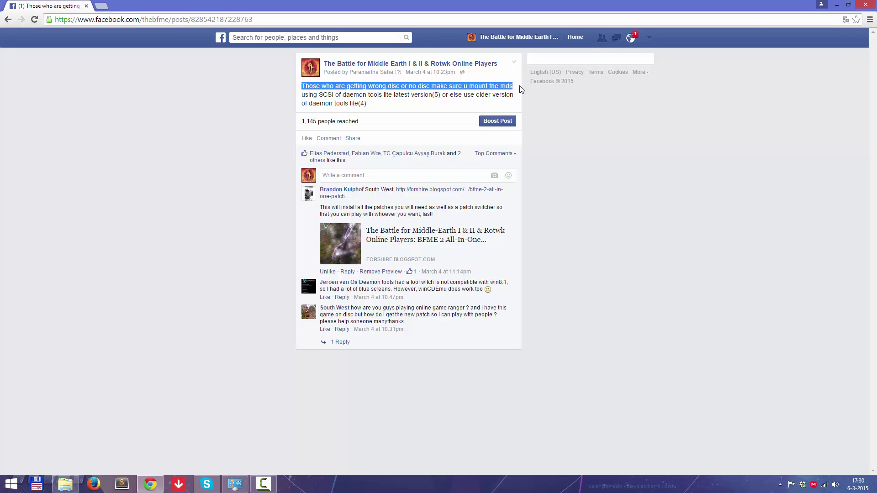
left_click(418, 105)
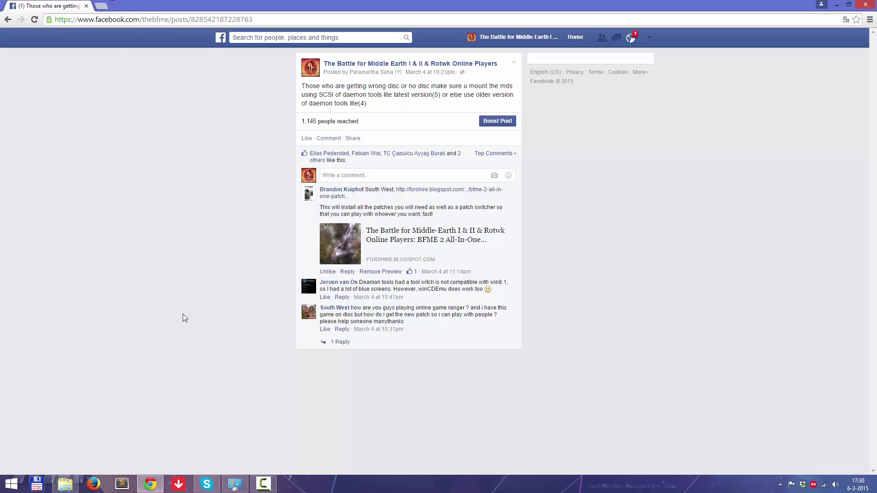
Open the Downloads folder and launch the DTLite501-0406.exe installer
left_click(65, 484)
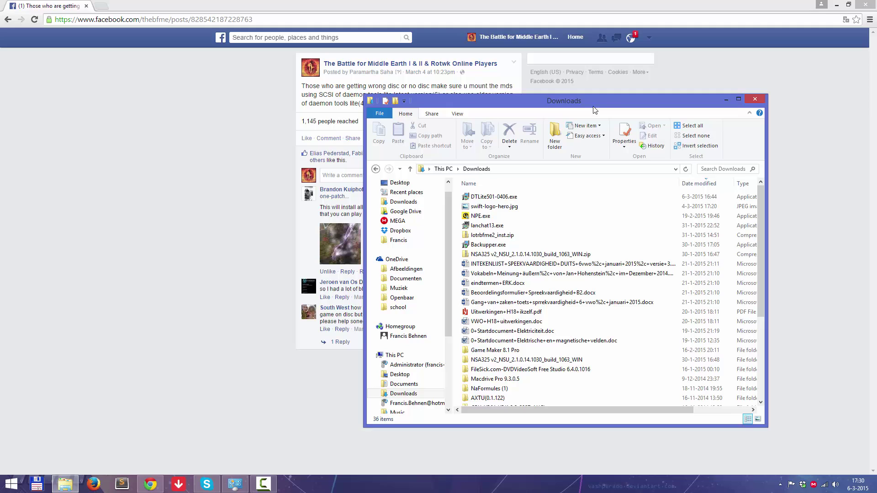
left_click_drag(614, 102, 661, 95)
double_click(550, 193)
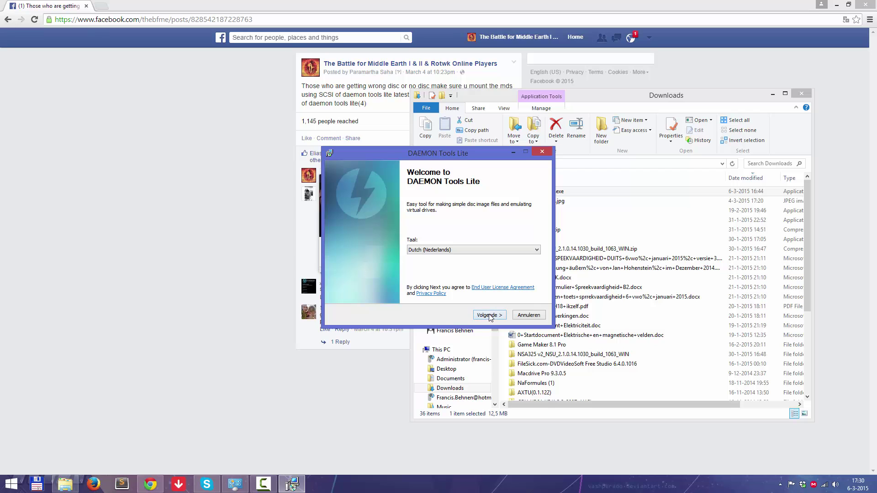
left_click(485, 315)
Choose English as the installer language and continue
left_click(465, 250)
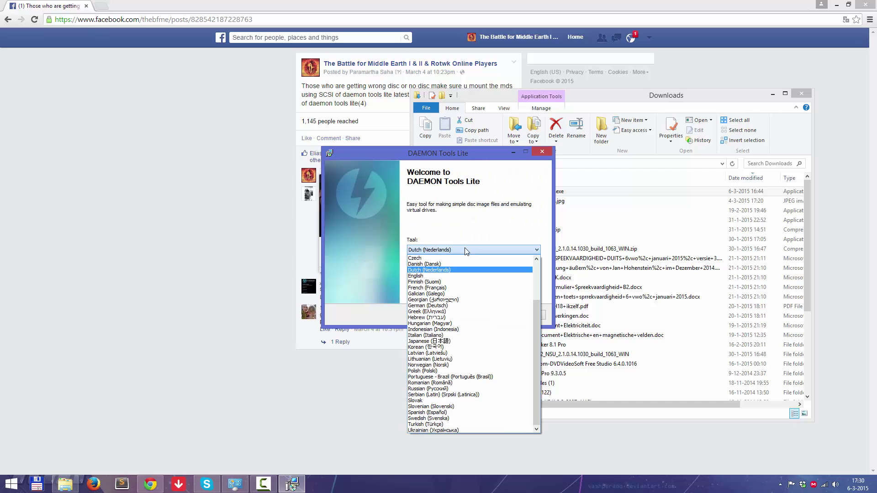
left_click(430, 275)
key("Return")
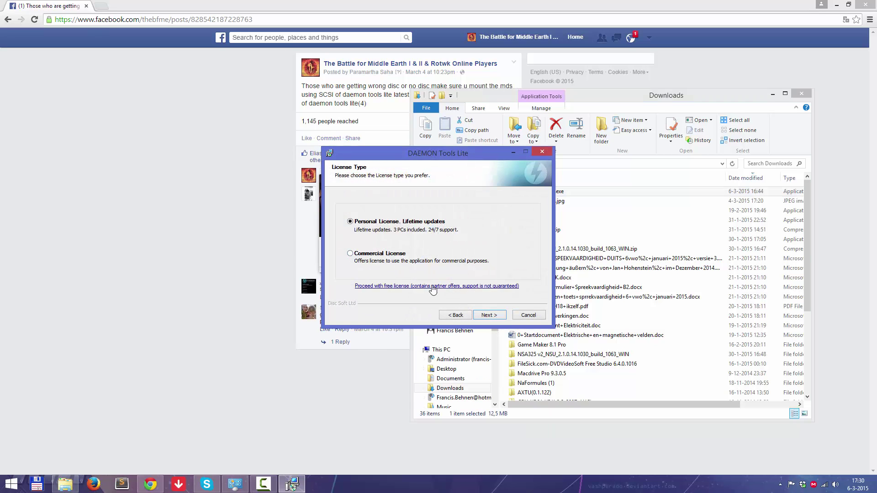
Proceed with the free licence and install the default components into the default folder
left_click(498, 317)
left_click(500, 318)
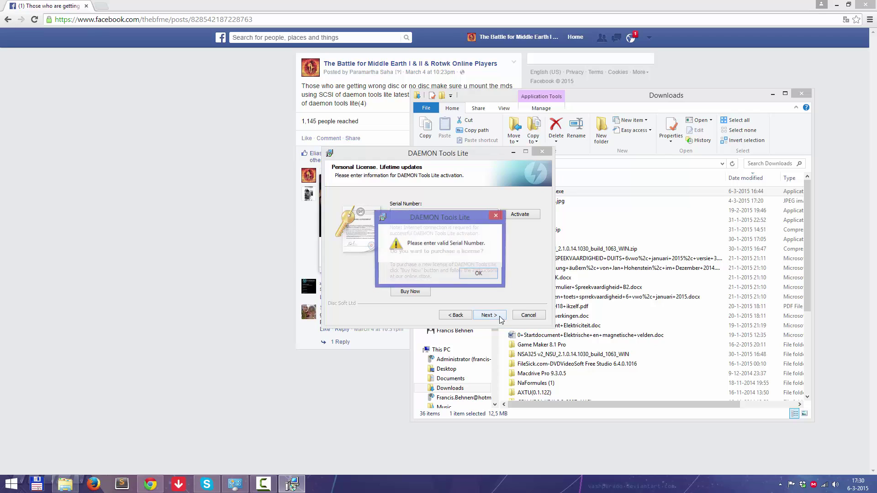
left_click(480, 278)
left_click(462, 318)
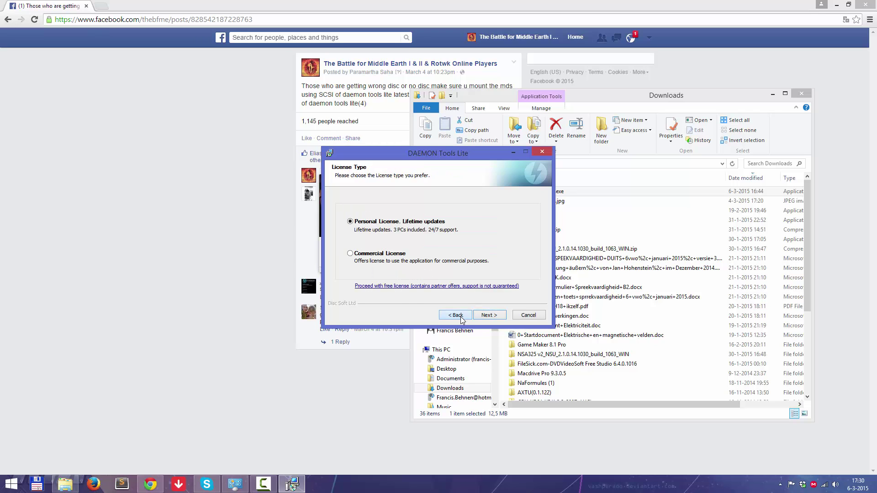
left_click(403, 287)
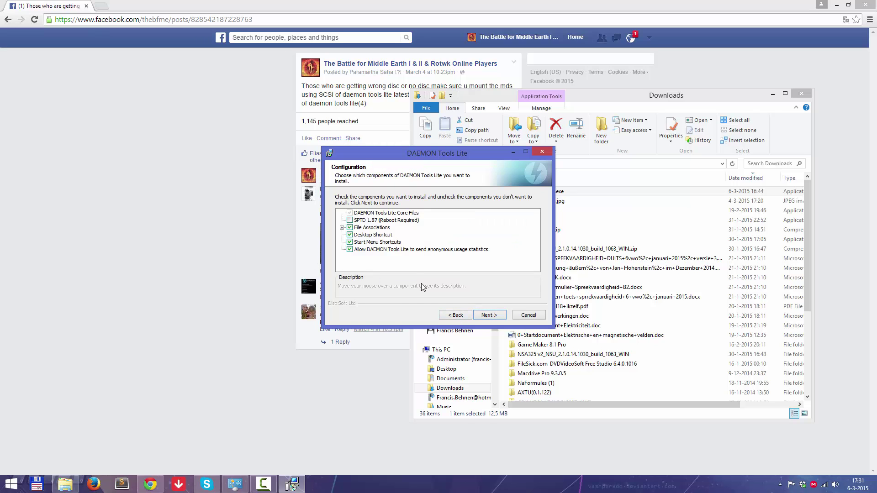
left_click(494, 313)
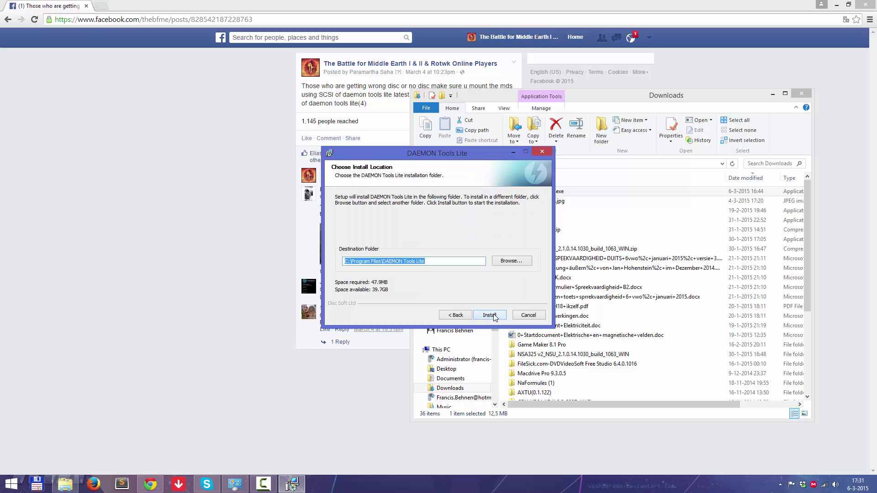
left_click(489, 315)
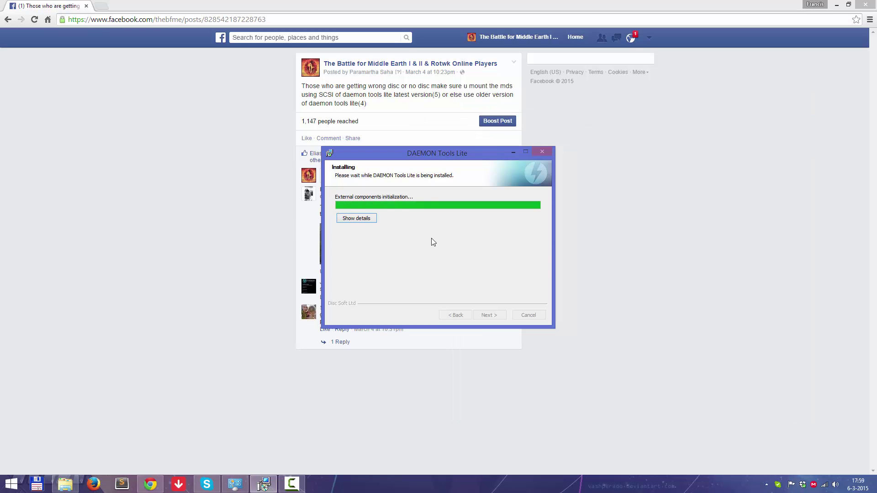
Decline the Wajam special offer and finish the DAEMON Tools Lite setup
mouse_move(429, 162)
left_mouse_down()
mouse_move(613, 163)
mouse_move(424, 163)
left_mouse_up()
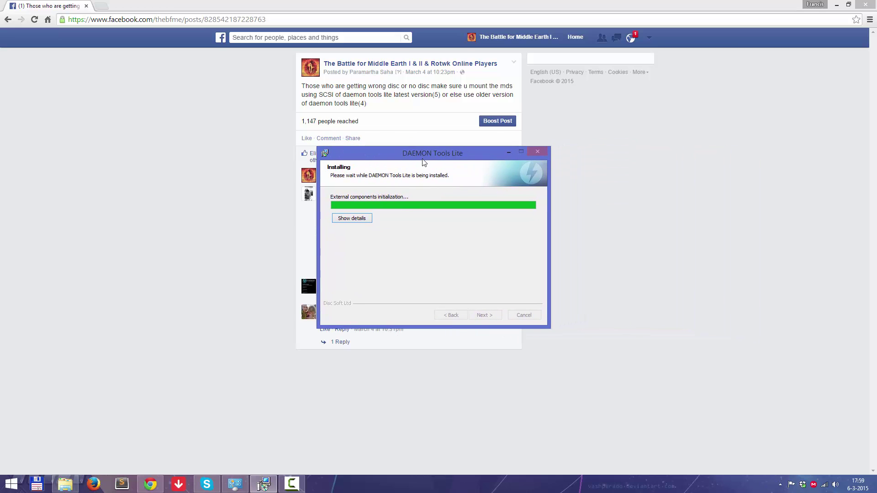
left_click(836, 5)
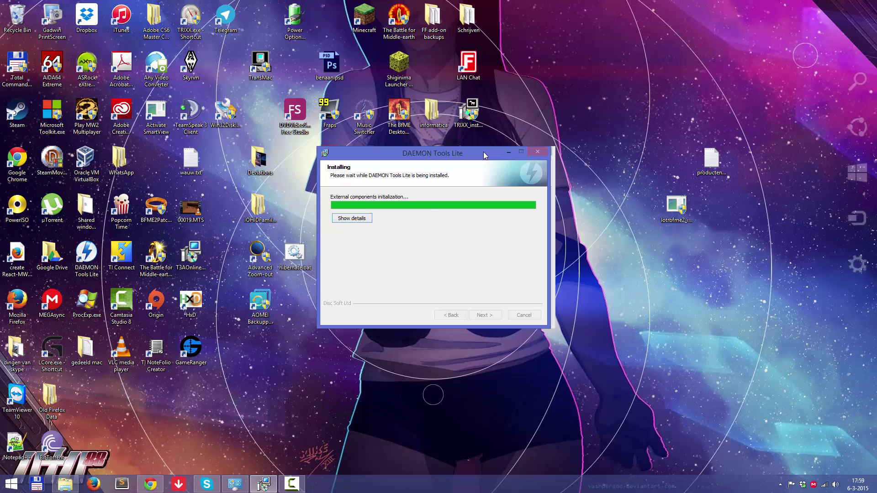
left_click_drag(484, 156, 266, 121)
left_click_drag(434, 149, 530, 124)
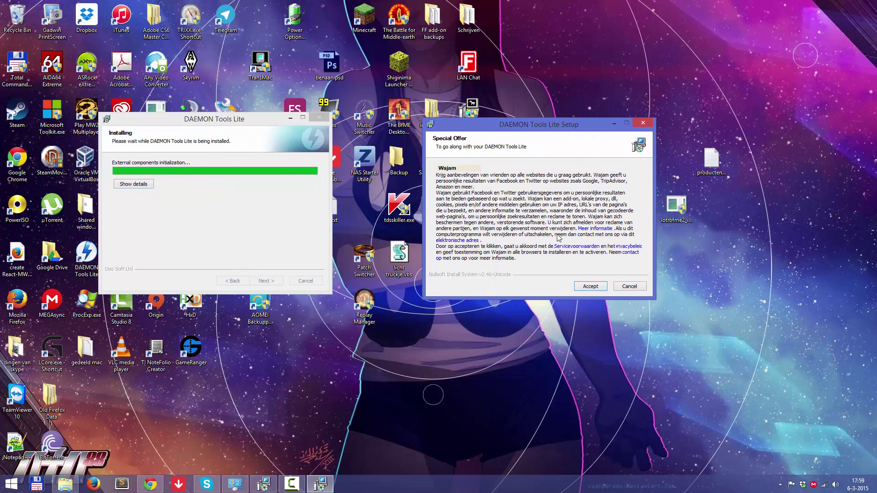
left_click(629, 286)
left_click_drag(214, 120, 456, 135)
left_click(511, 294)
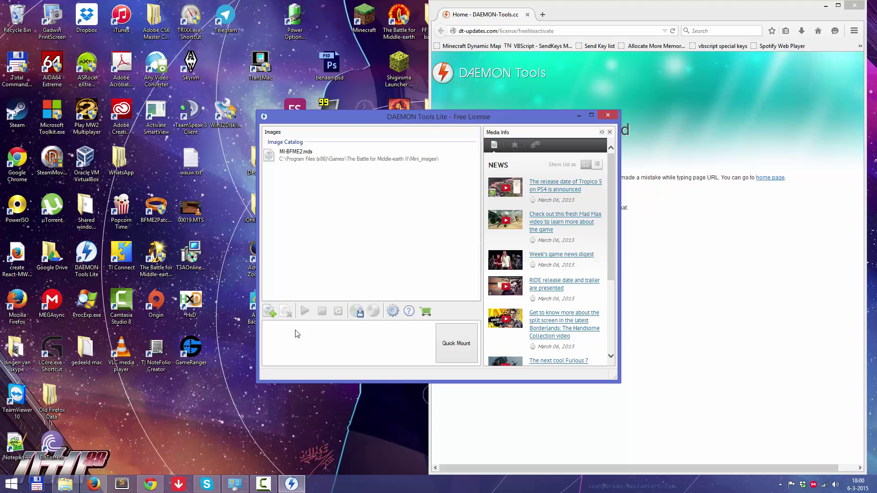
Delete the existing MI-BFME2.mds entry from the Image Catalog
left_click(325, 160)
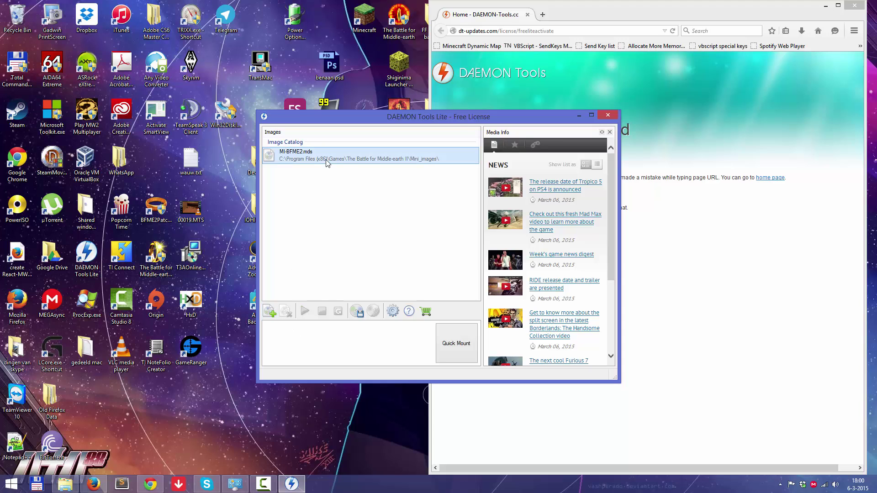
key("Delete")
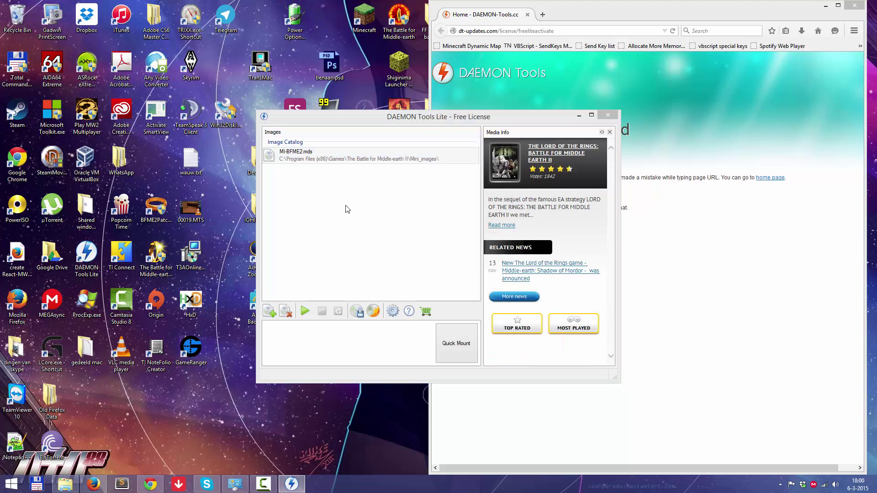
left_click(459, 276)
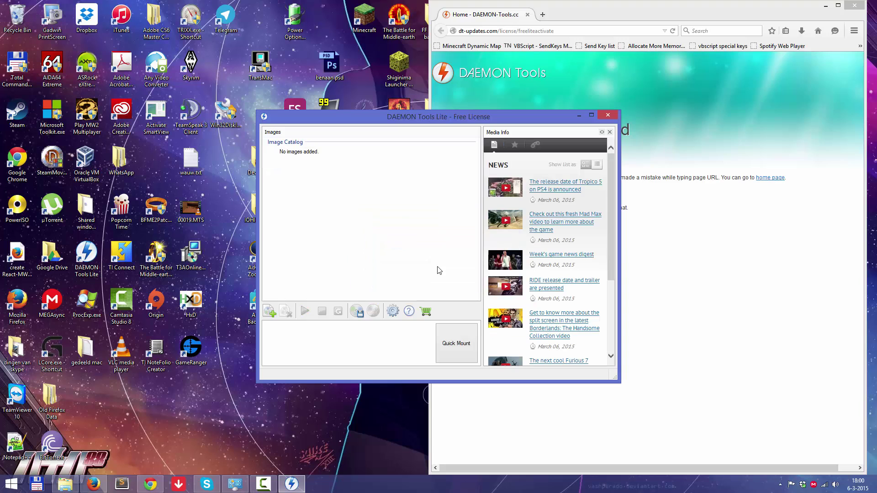
Start adding an image and copy the game's Mini_images folder path via the T3AOnline shortcut
left_click(269, 310)
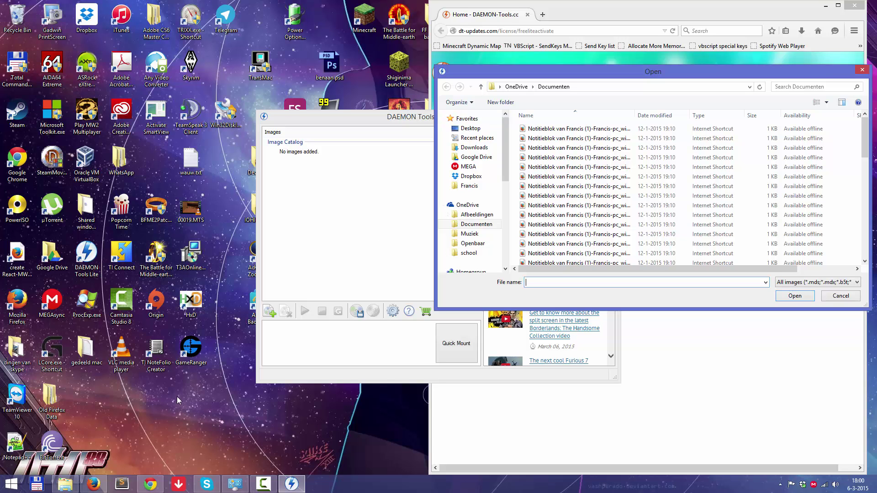
right_click(191, 255)
left_click(218, 268)
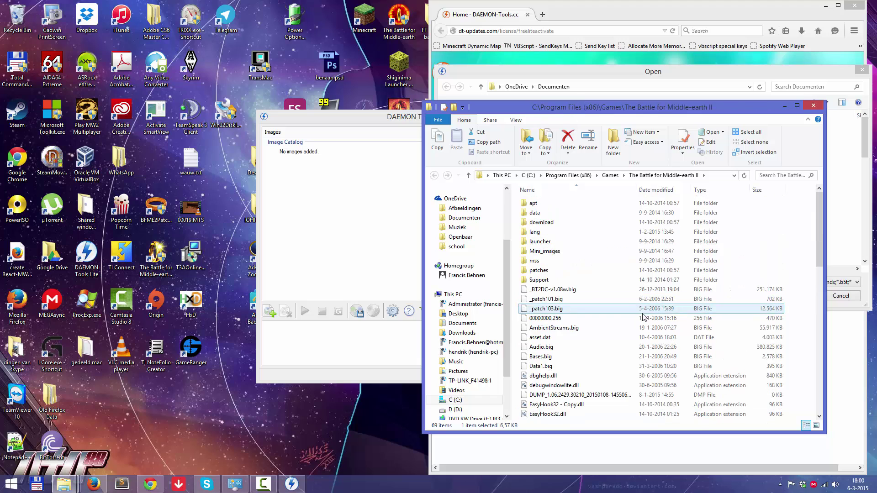
double_click(561, 252)
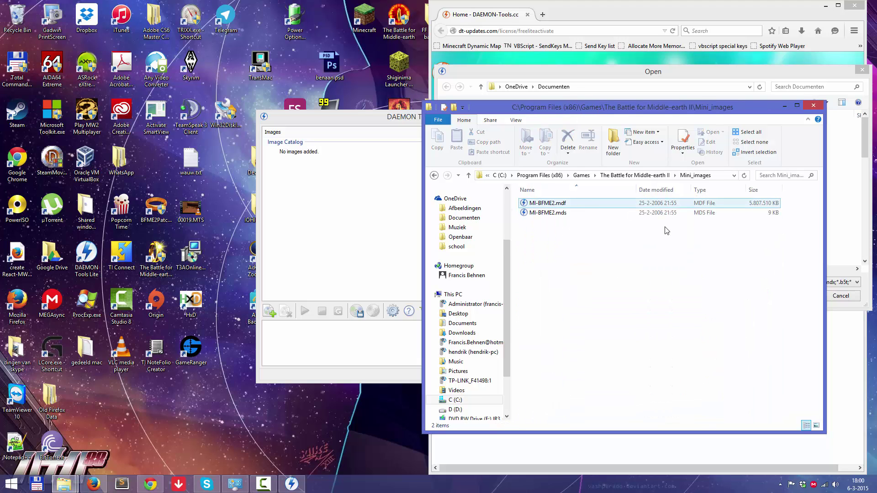
left_click(715, 175)
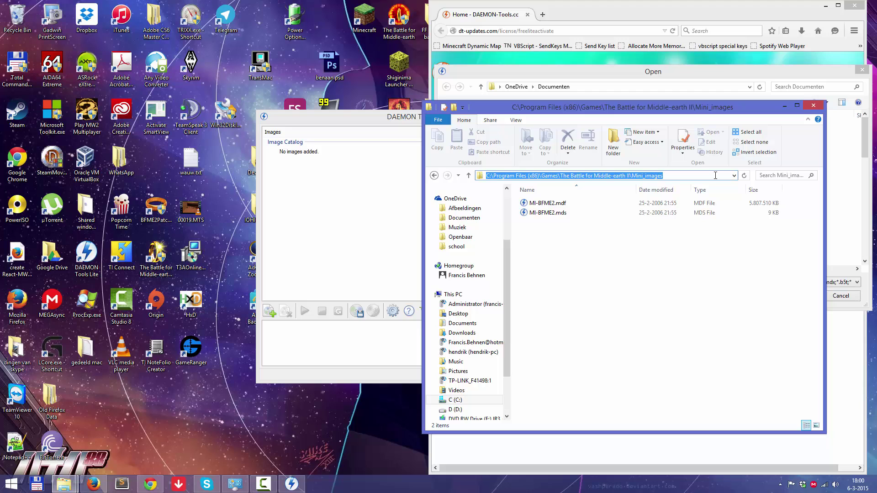
right_click(715, 175)
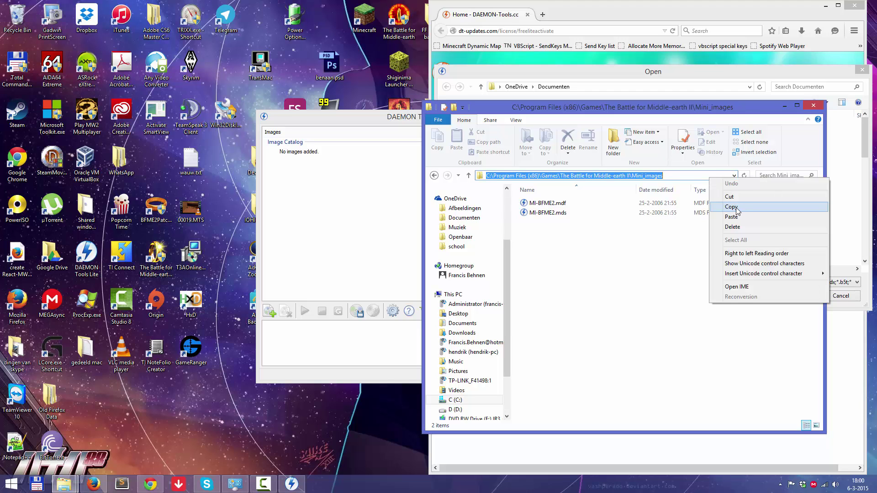
left_click(737, 205)
Paste the Mini_images path into the file picker and add MI-BFME2.mds to the catalog
left_click(747, 80)
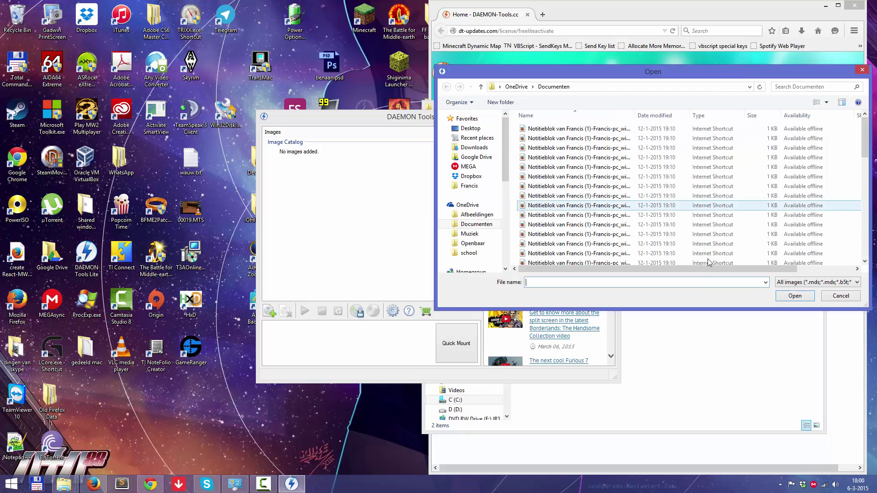
right_click(698, 281)
left_click(720, 322)
key("Return")
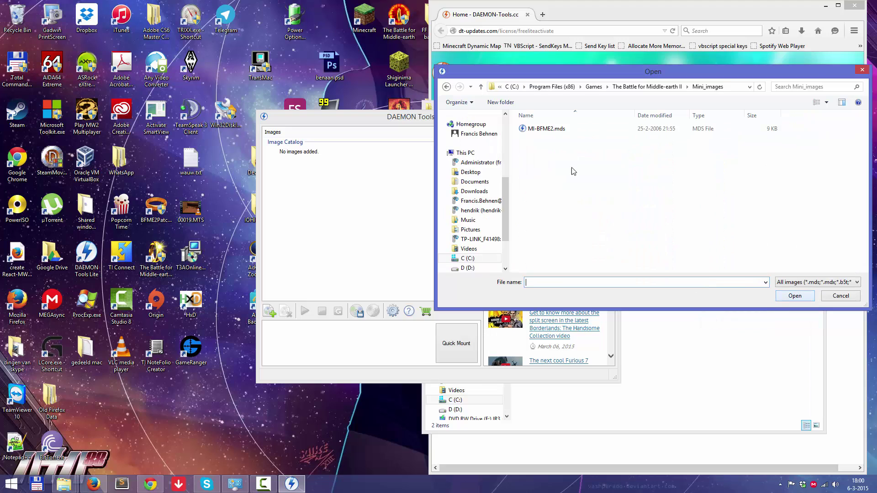
left_click(568, 130)
double_click(568, 130)
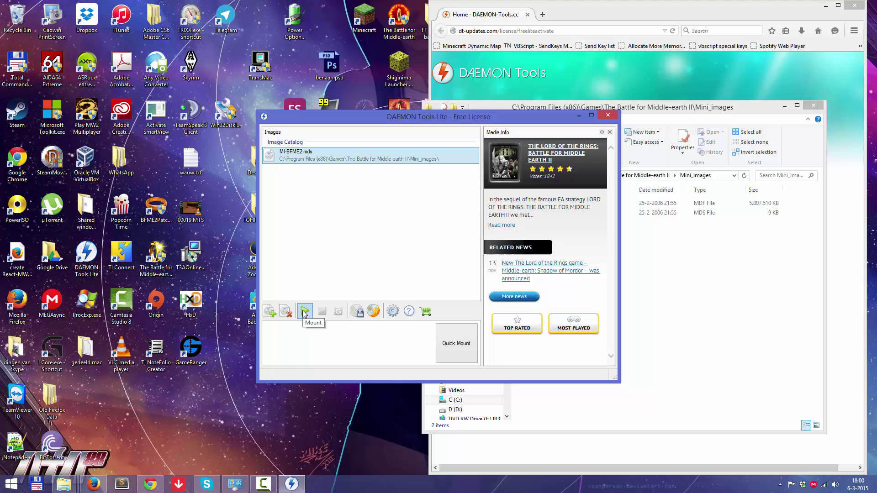
Choose Mount to SCSI for MI-BFME2.mds and install the SPTD driver it requires
right_click(343, 157)
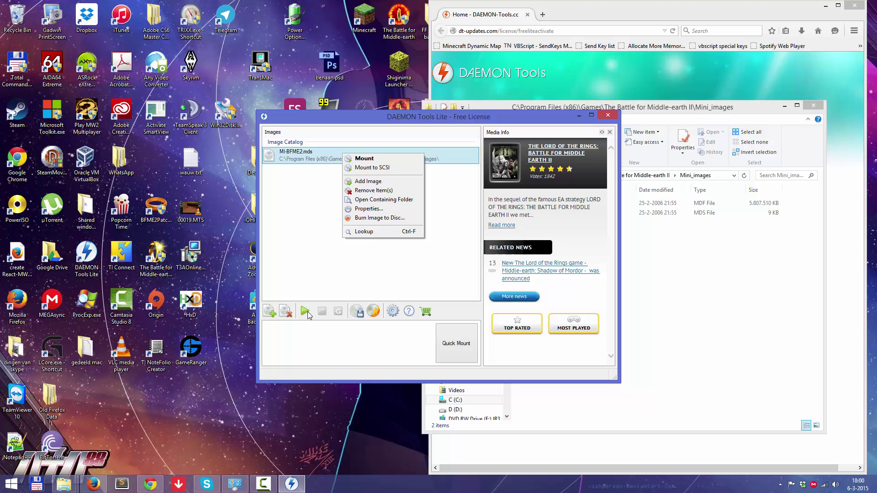
left_click(374, 168)
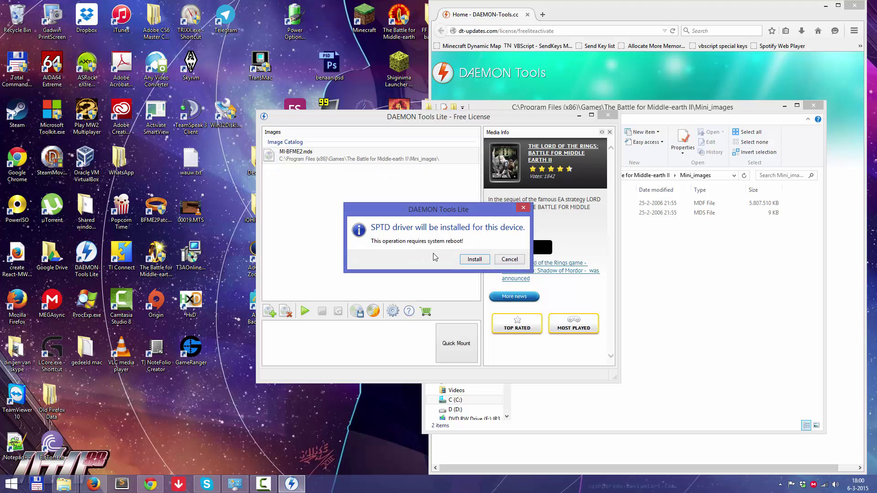
left_click(474, 260)
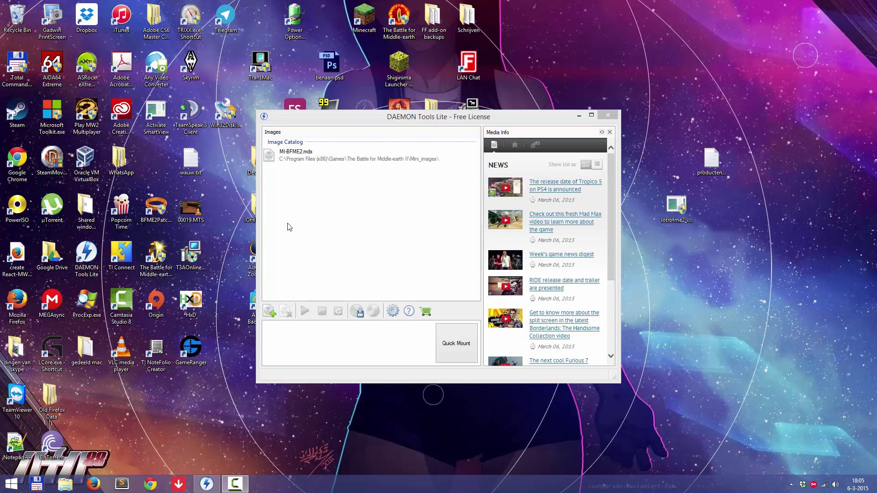
Mount MI-BFME2.mds to SCSI as drive H: (LOTRBFME2), close its file window, move DAEMON Tools top-right
left_click(321, 160)
right_click(321, 160)
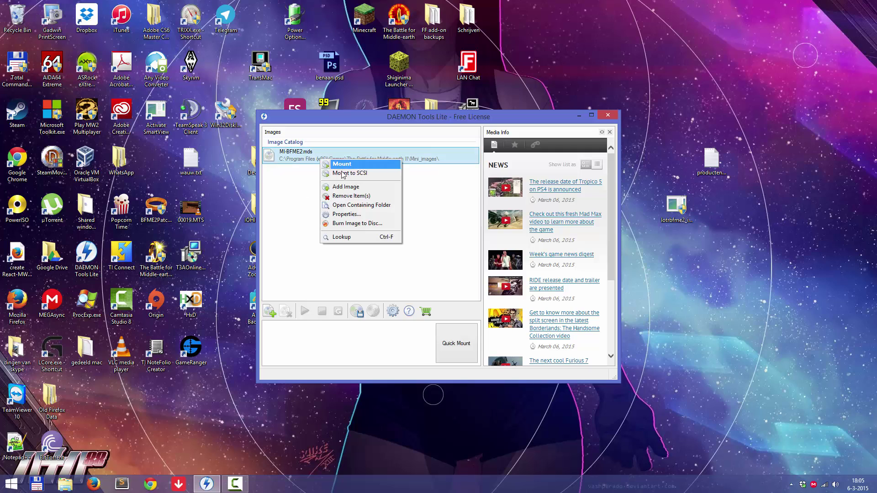
left_click(349, 175)
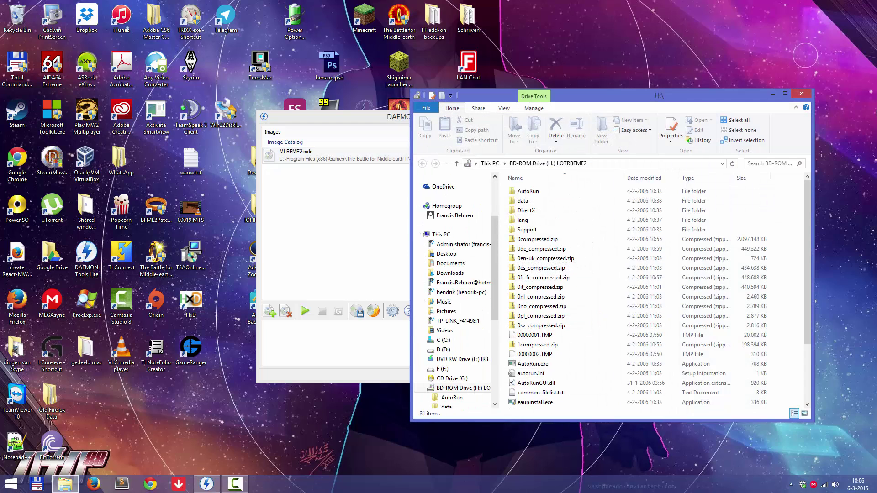
left_click(802, 93)
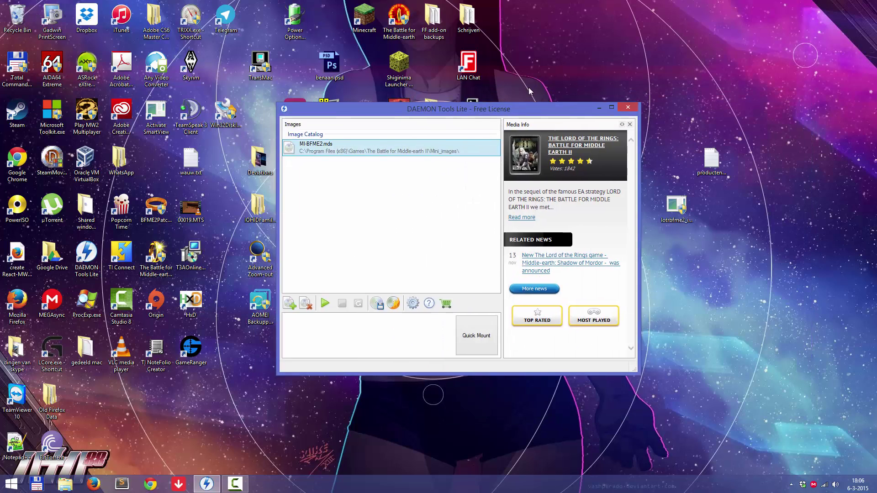
left_click_drag(530, 109, 780, 35)
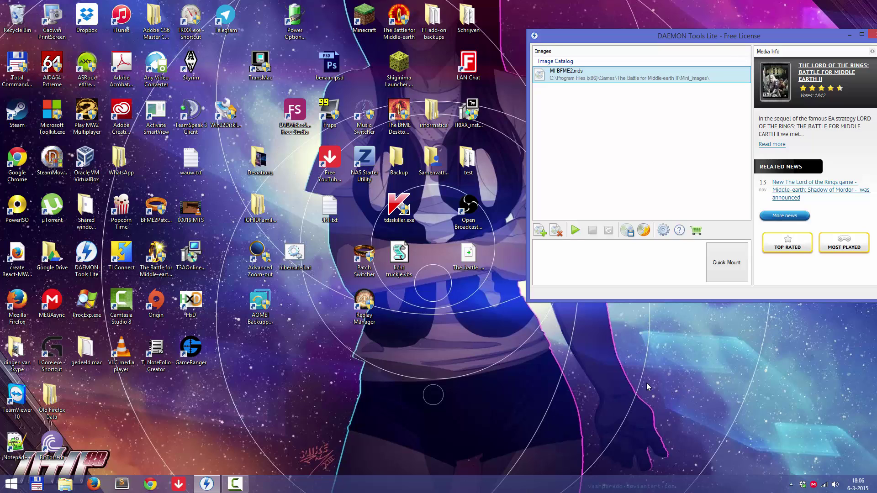
Launch BFME2 from the T3A:Online launcher, then check the mounted image in DAEMON Tools
double_click(145, 246)
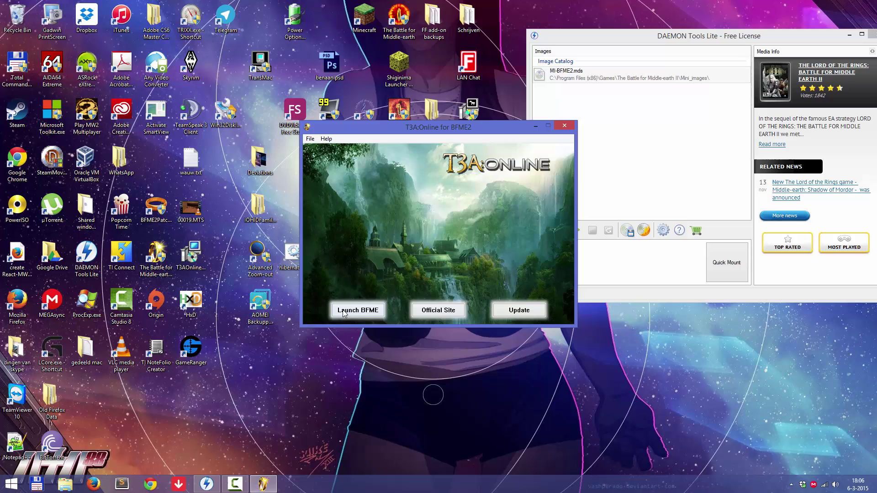
left_click(343, 313)
left_click(564, 126)
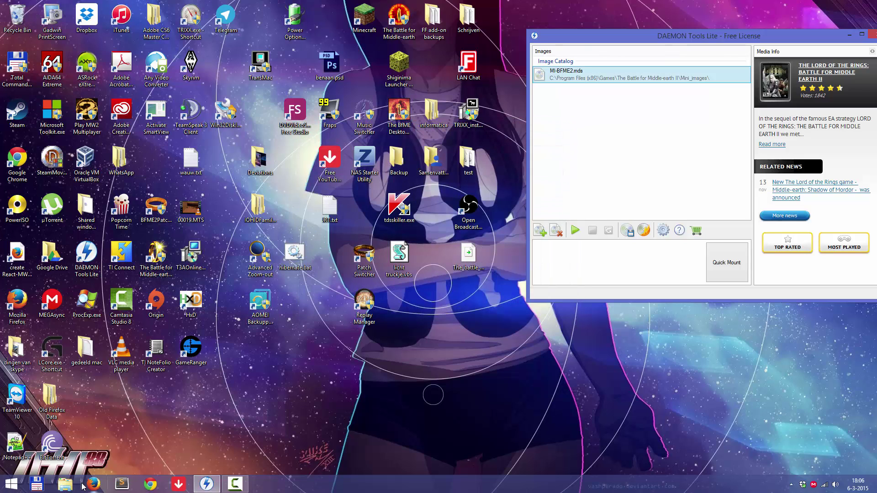
right_click(657, 77)
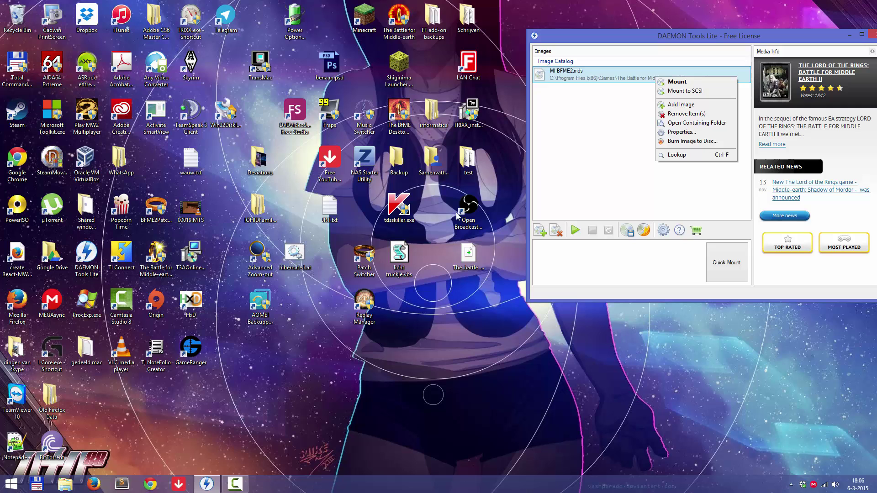
left_click(156, 258)
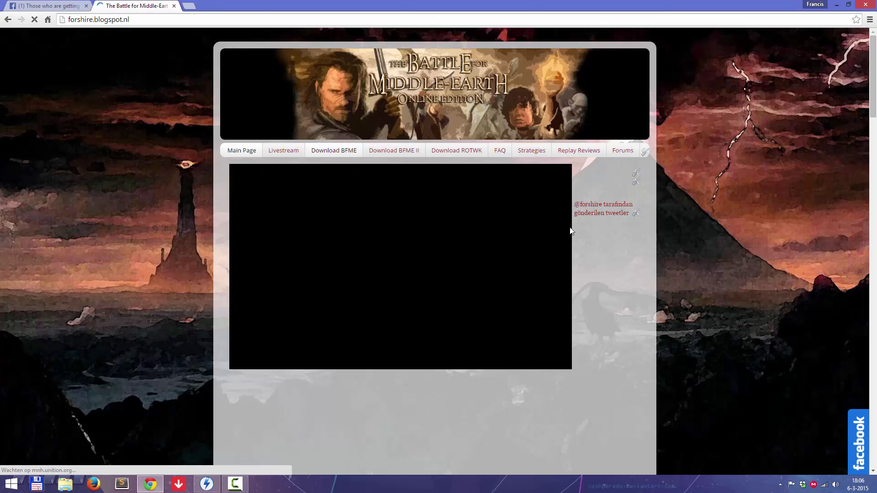
Open the FAQ page, scroll to BfME2, and highlight the wrong-CD-inserted question and its fix
left_click(499, 151)
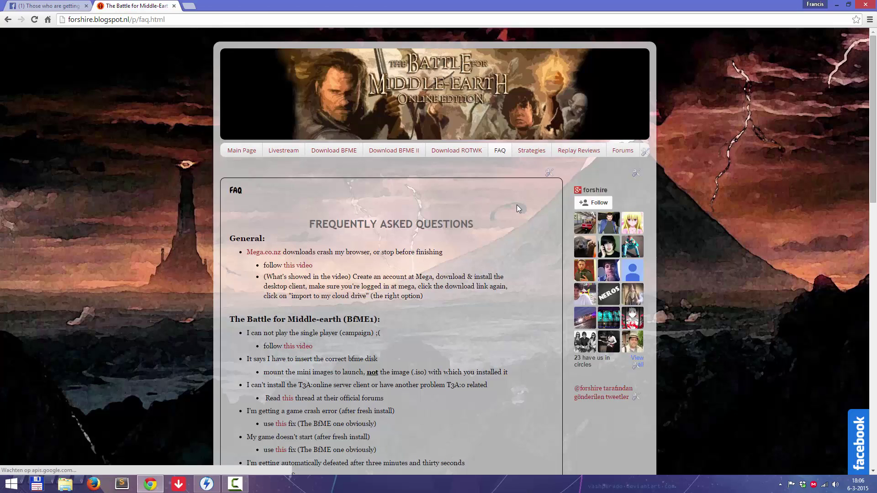
scroll(516, 204, "down", 5)
scroll(311, 152, "down", 4)
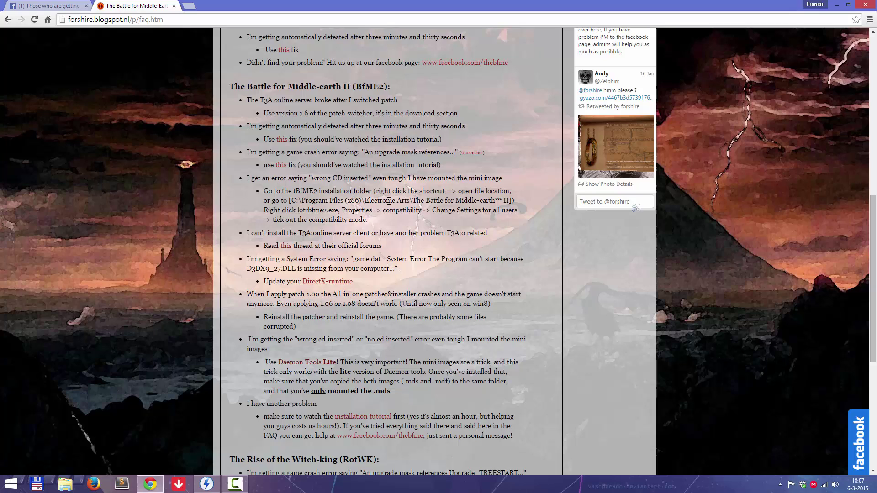
left_click_drag(249, 175, 501, 176)
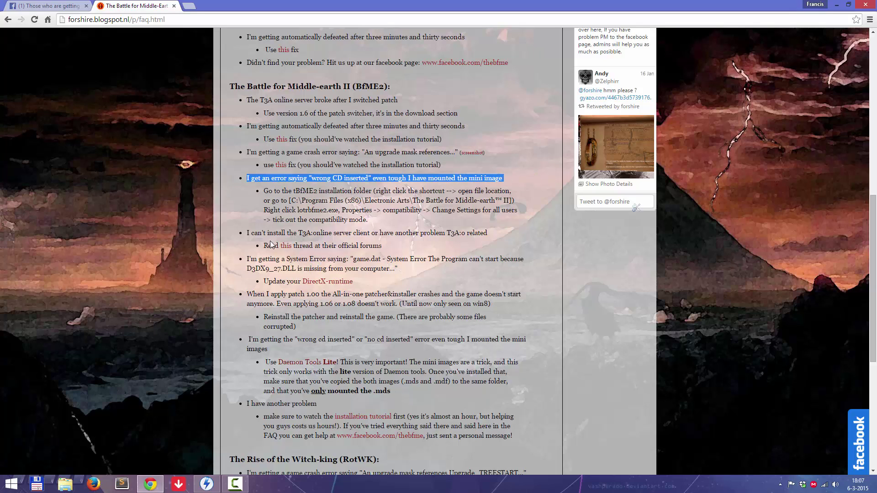
left_click(295, 181)
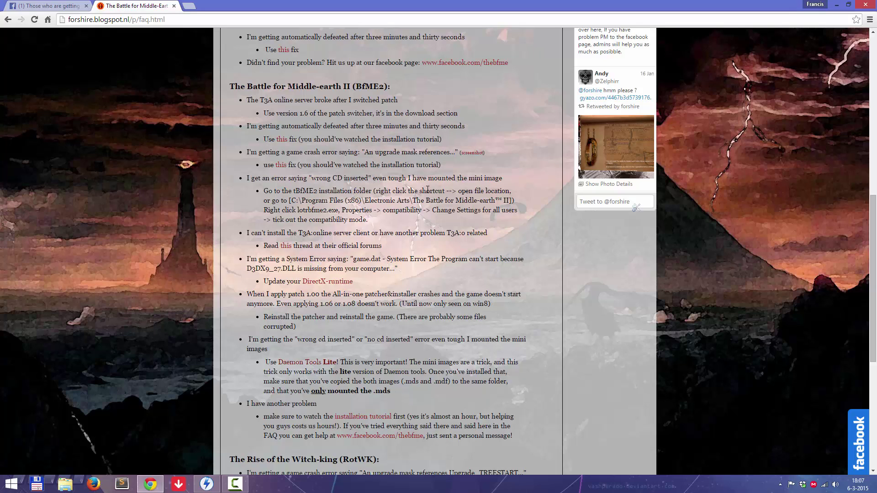
left_click_drag(289, 201, 421, 211)
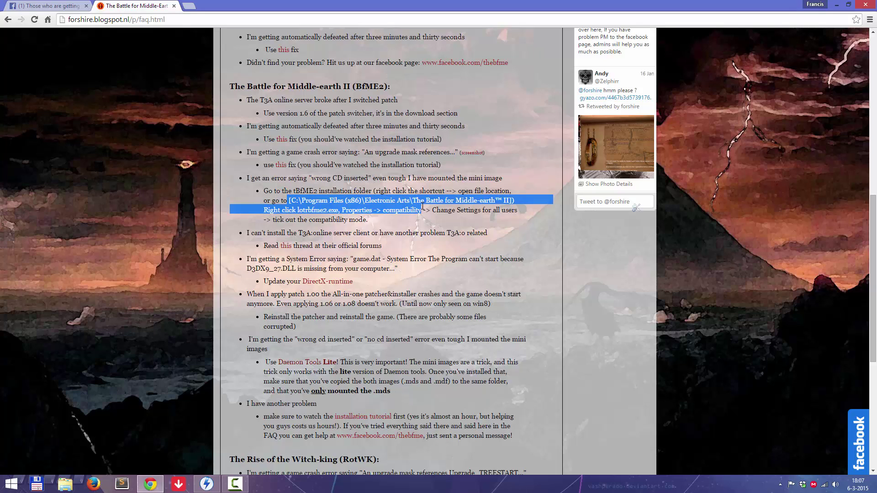
Snap Chrome right and open the Battle for Middle-earth II install folder snapped left
left_click(296, 197)
key("super+Right")
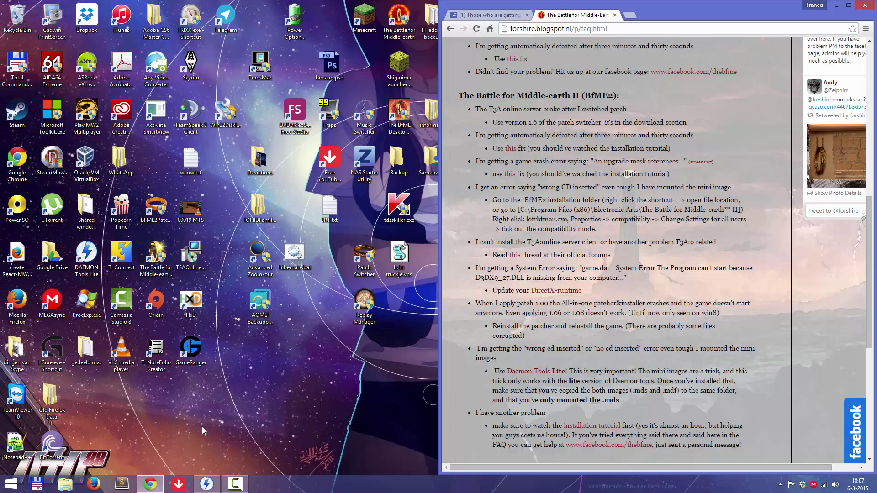
left_click(155, 258)
right_click(154, 259)
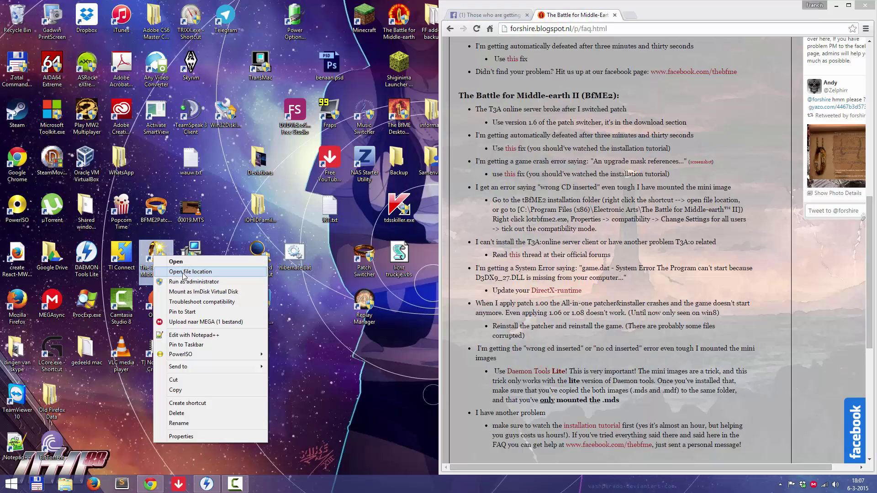
left_click(185, 278)
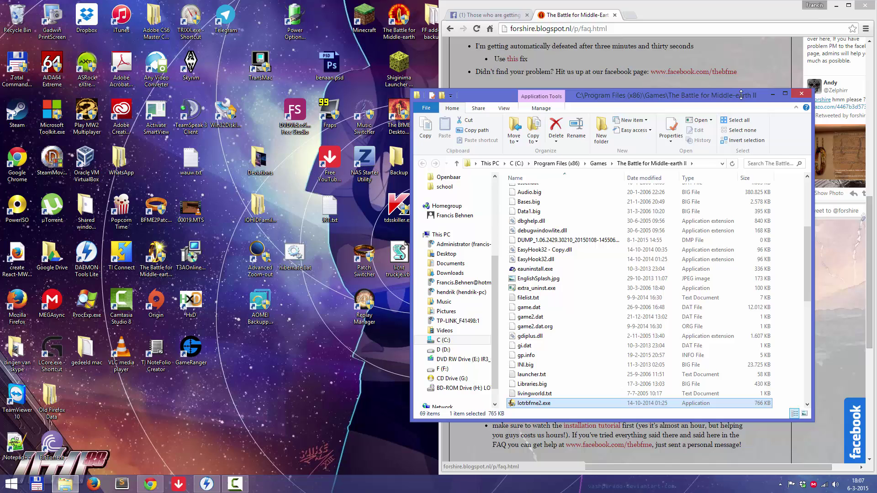
left_click_drag(587, 90, 586, 99)
key("super+Left")
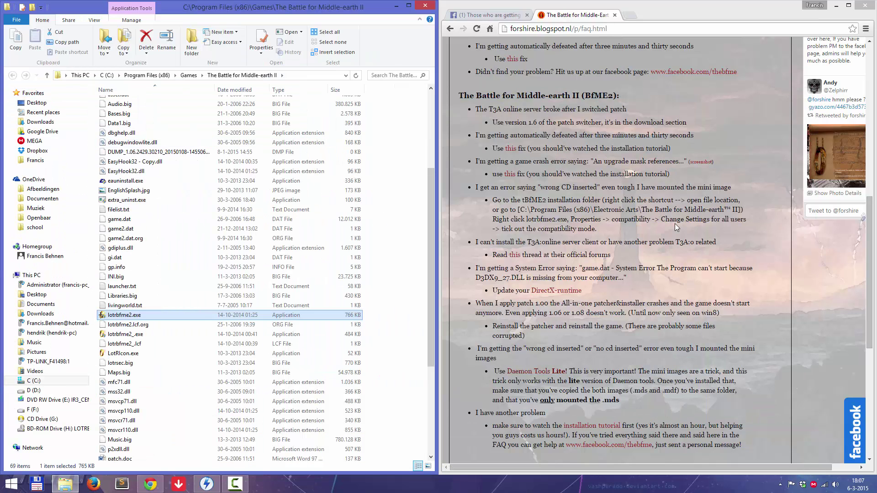
Select lotrbfme2_.exe in the game folder and bring up its context menu
key("alt+Tab")
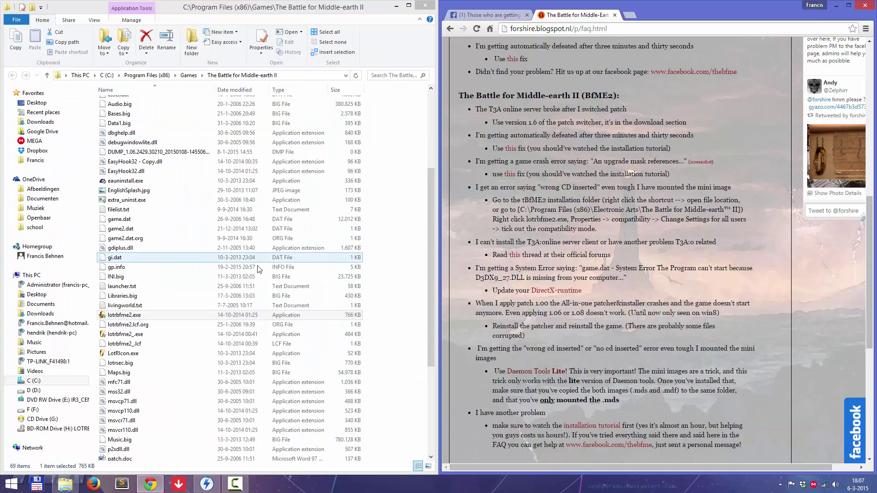
key("Down")
key("Down")
key("Down")
left_click(139, 316)
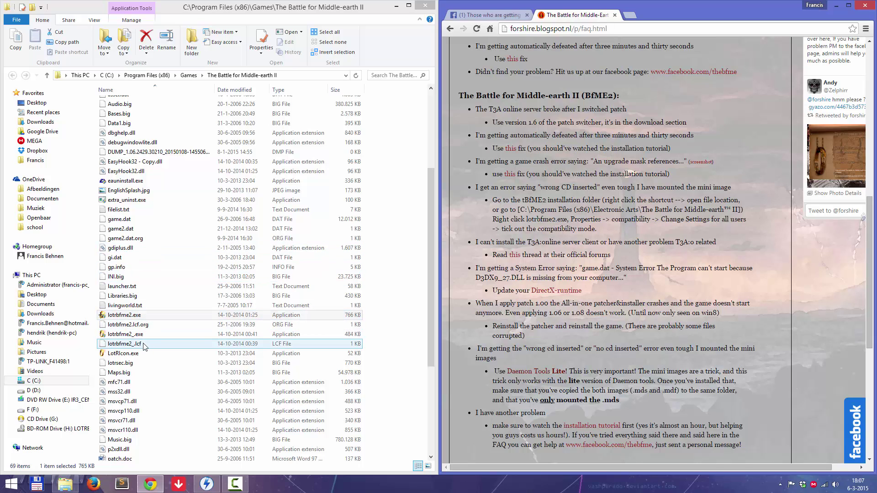
left_click(137, 336)
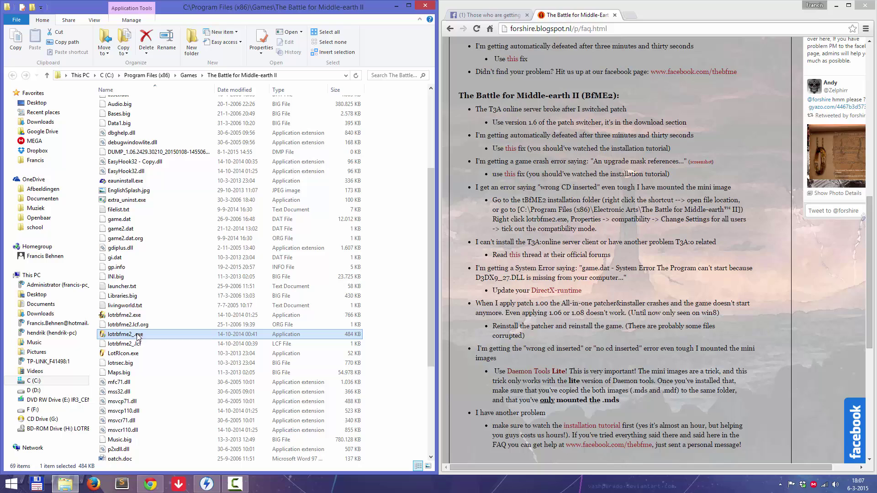
left_click(129, 316)
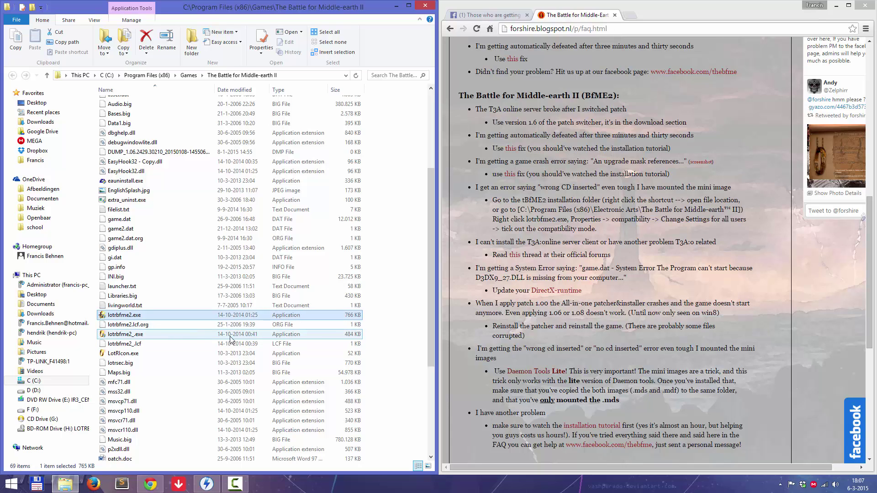
left_click(133, 336)
right_click(133, 337)
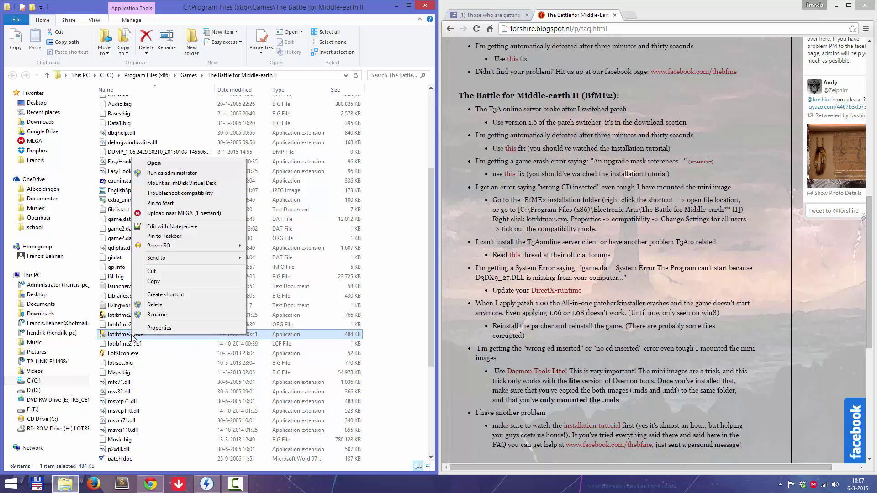
In lotrbfme2_.exe's all-users compatibility settings, leave compatibility mode off and confirm both dialogs
left_click(158, 331)
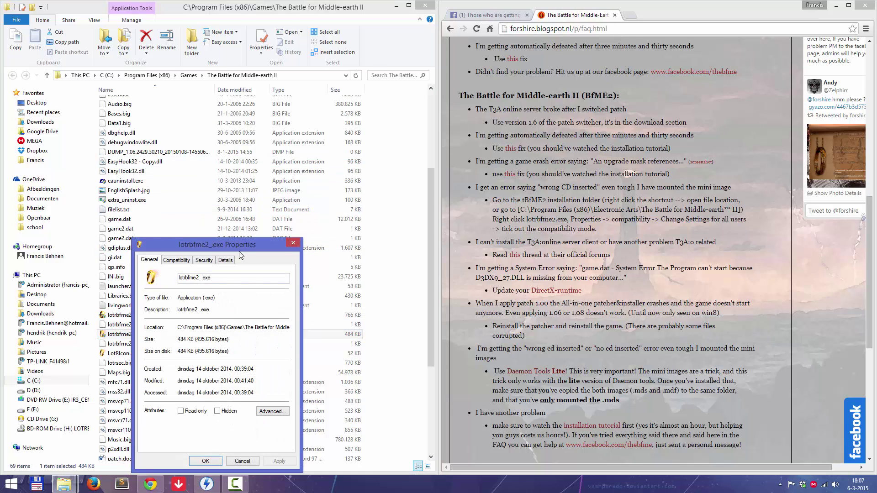
left_click_drag(239, 247, 248, 32)
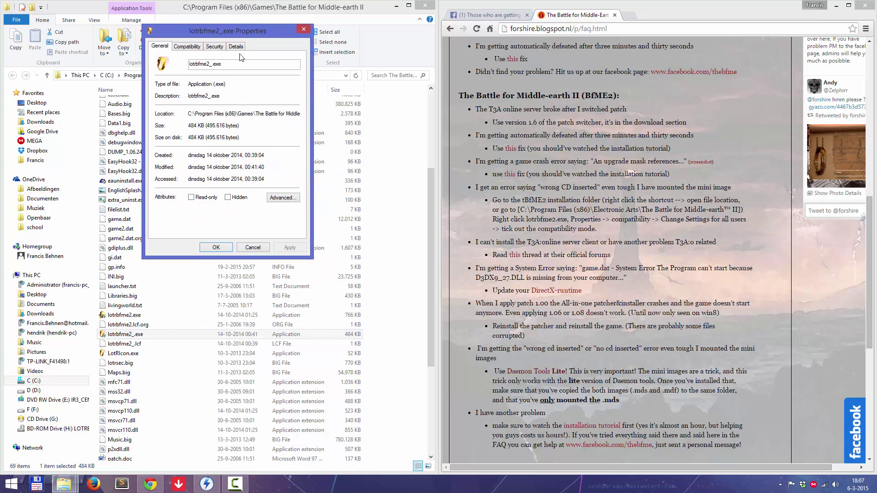
left_click(194, 48)
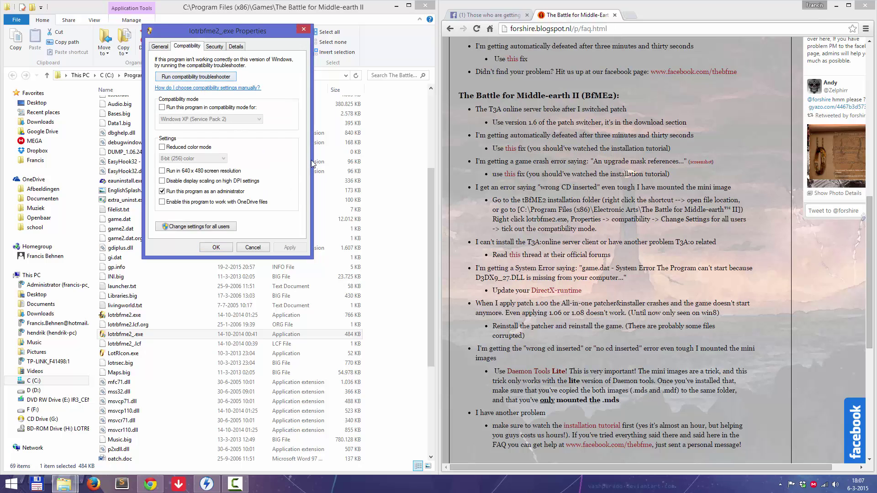
left_click(203, 227)
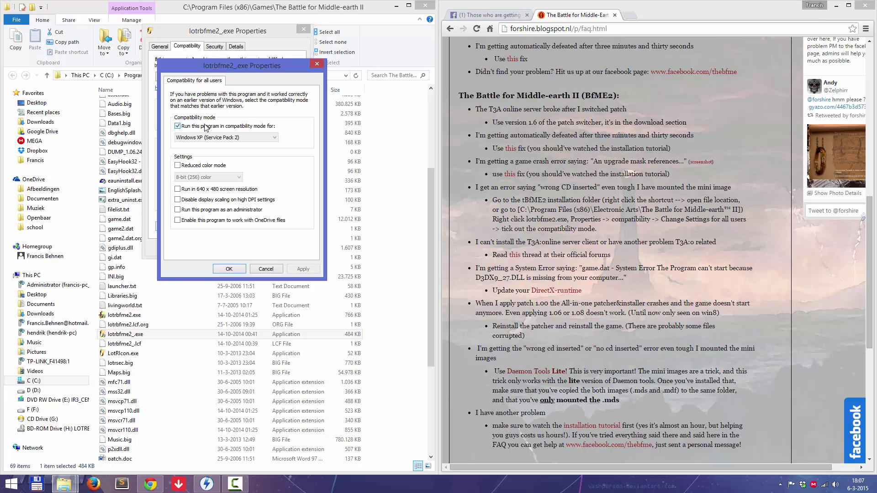
left_click(178, 126)
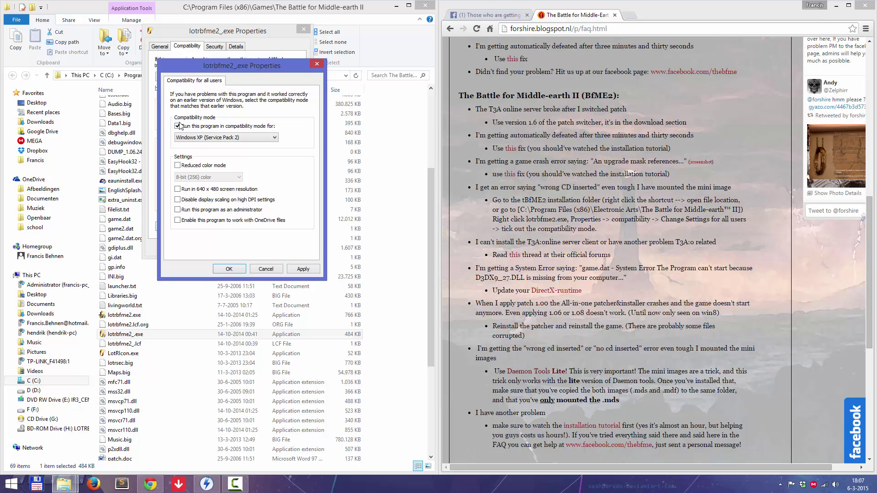
left_click(178, 126)
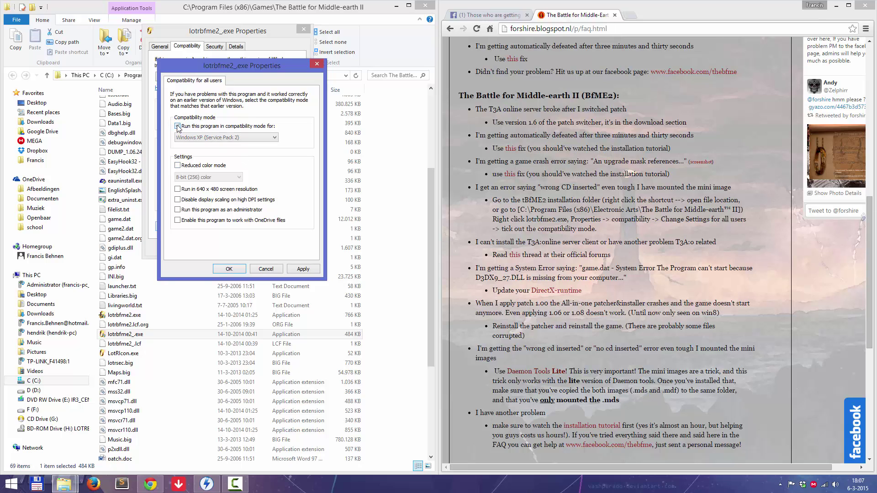
left_click(230, 269)
left_click(216, 247)
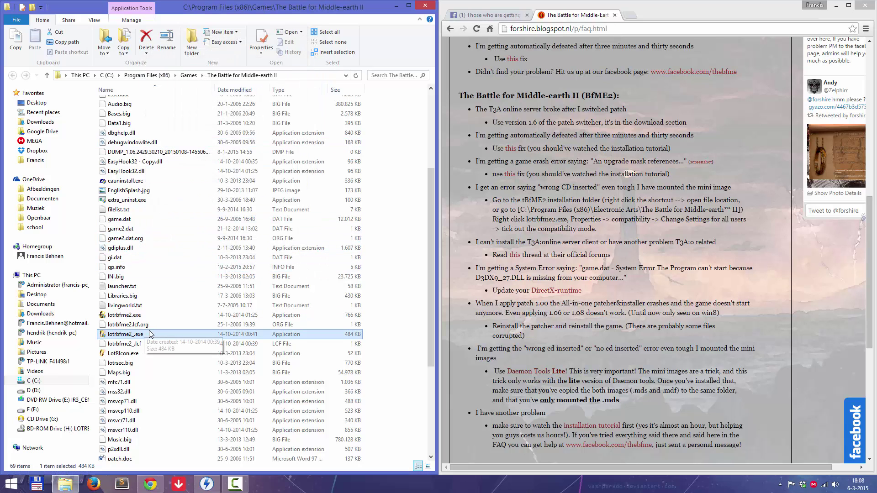
left_click(645, 233)
scroll(645, 230, "down", 2)
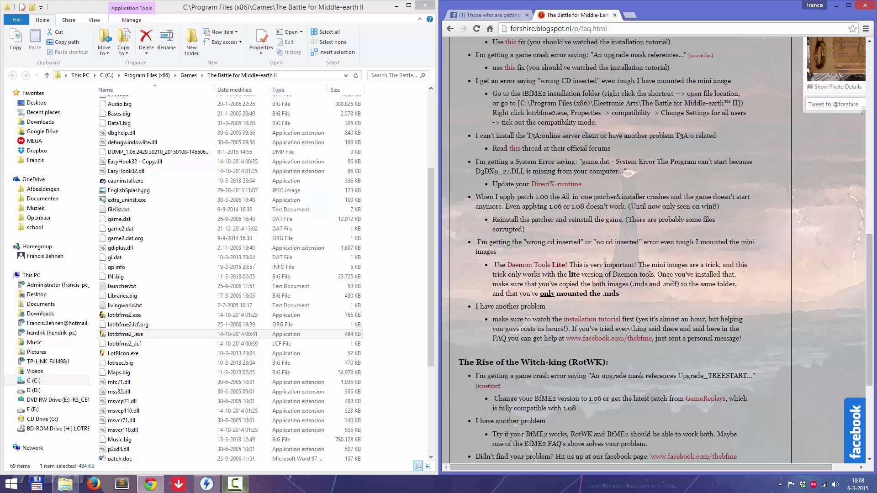
left_click(214, 488)
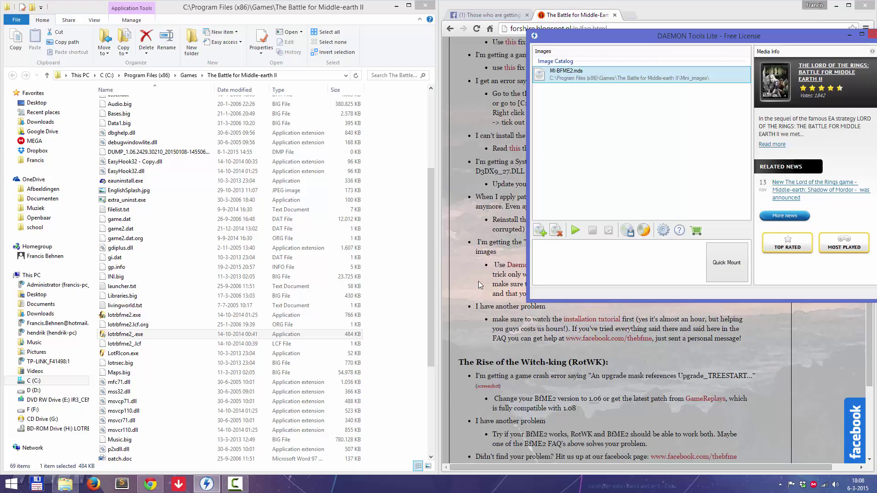
left_click(850, 39)
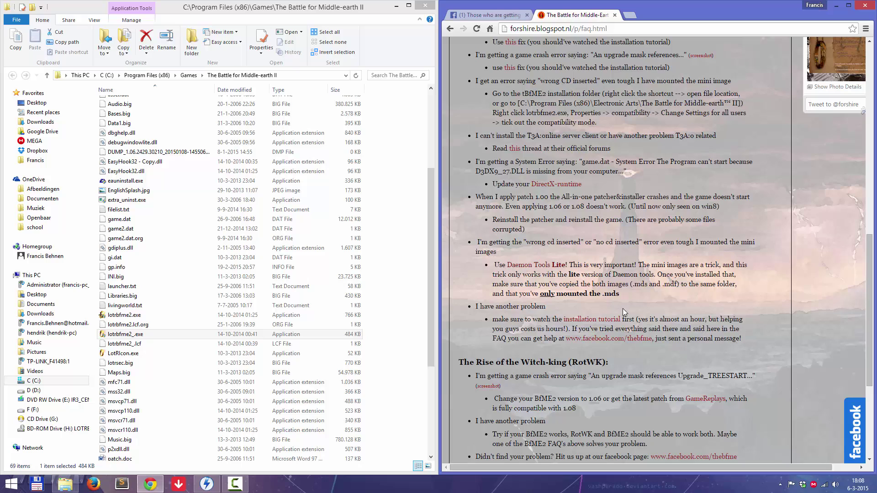
scroll(623, 309, "up", 2)
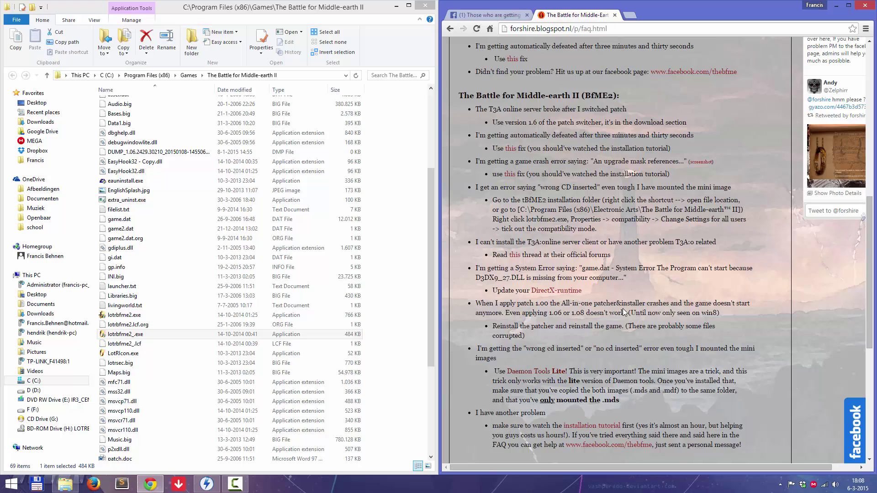
Open YouTube Creator Studio in a new tab without leaving the upload page, then restore the Daemon tools 5 folder
left_click(216, 490)
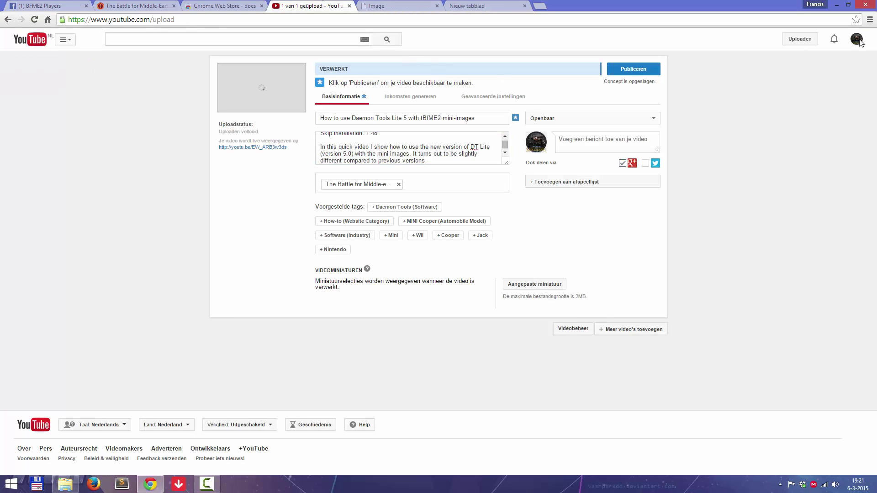
left_click(856, 39)
left_click(805, 100)
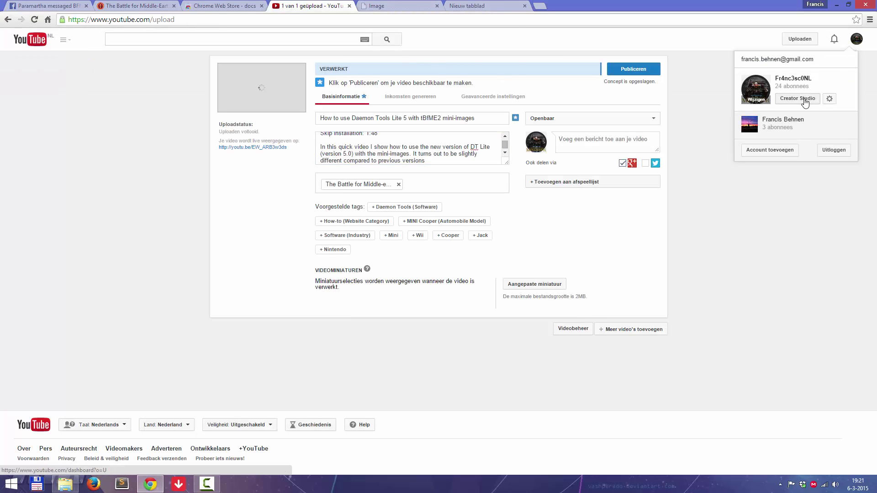
left_click(500, 96)
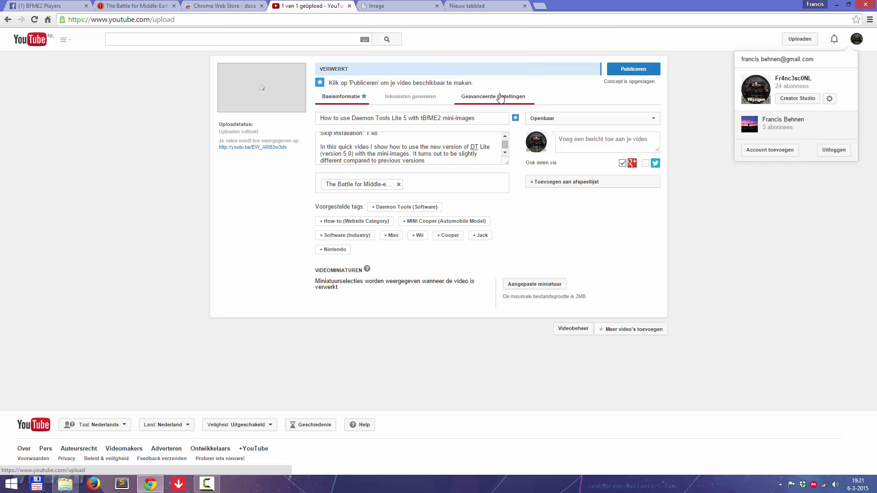
middle_click(803, 98)
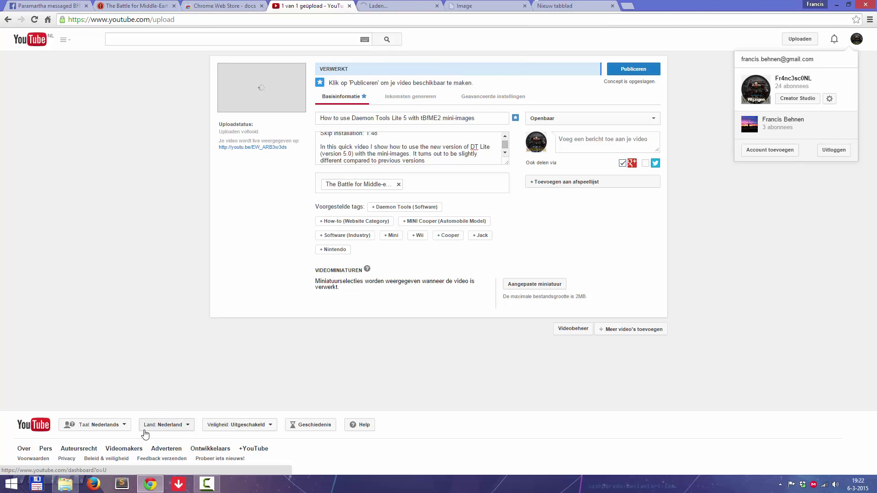
left_click(144, 305)
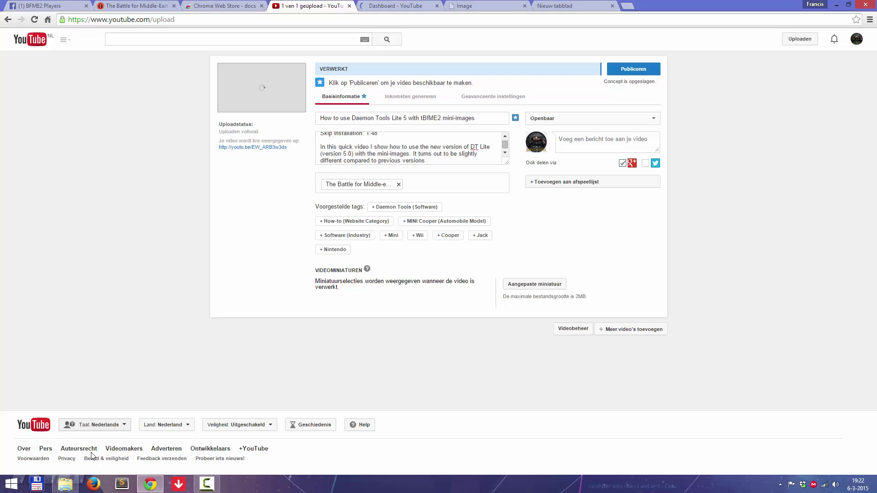
left_click(65, 484)
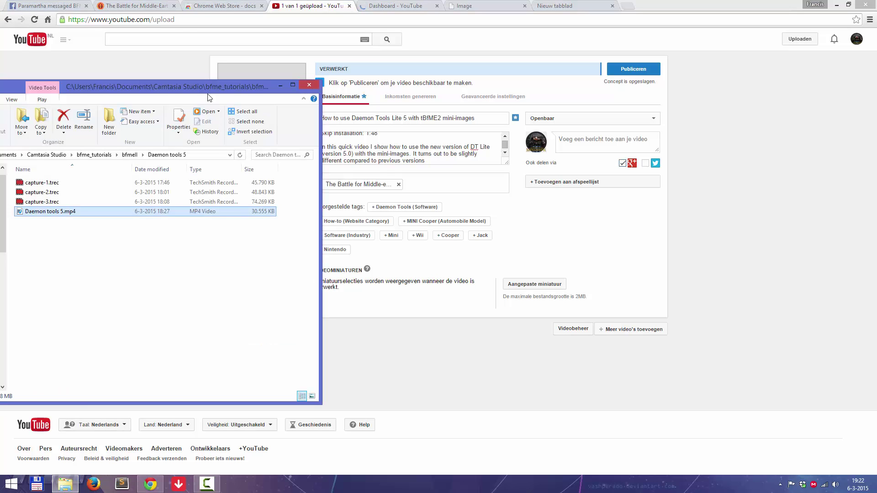
Open The Battle for Middle-earth II install folder from the game's desktop shortcut
left_click_drag(208, 95, 418, 95)
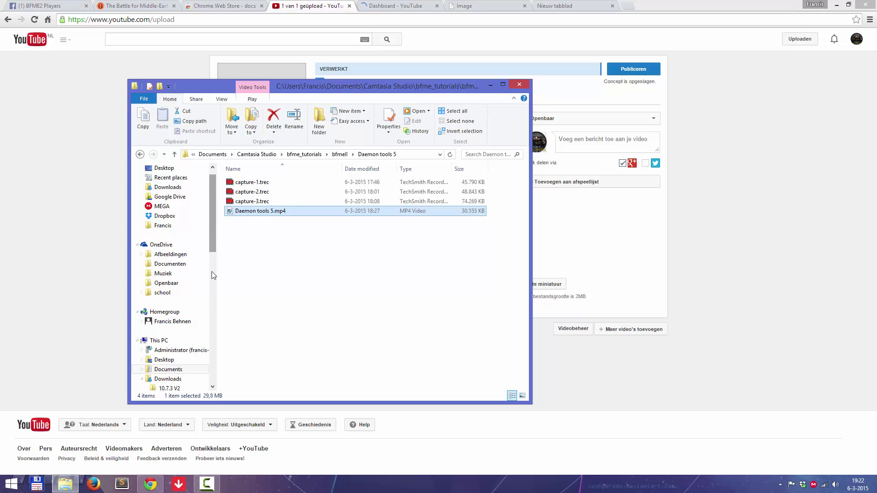
key("super+d")
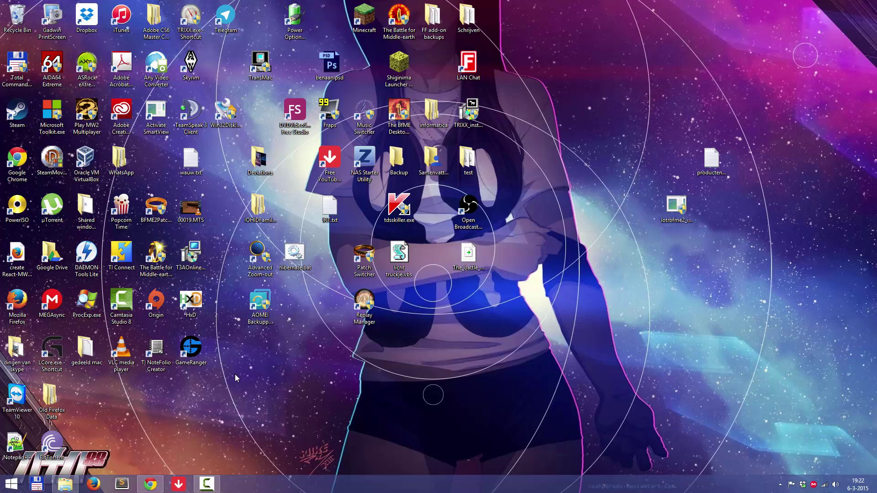
right_click(162, 252)
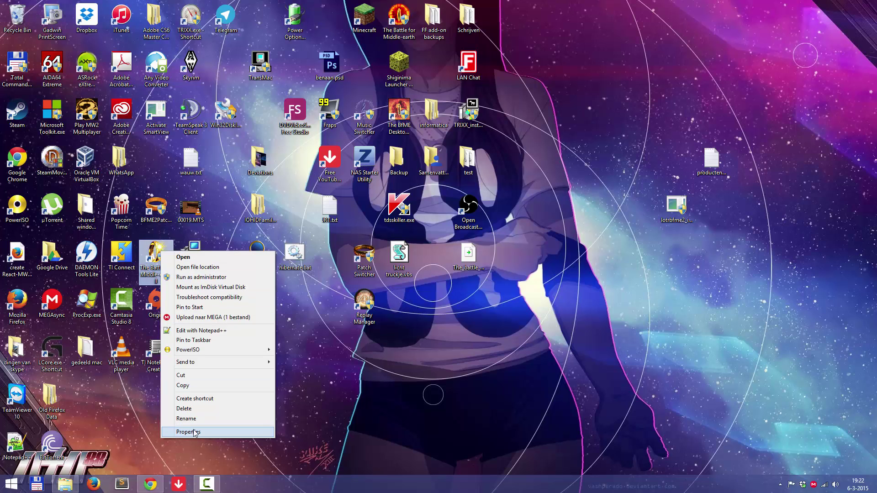
left_click(198, 267)
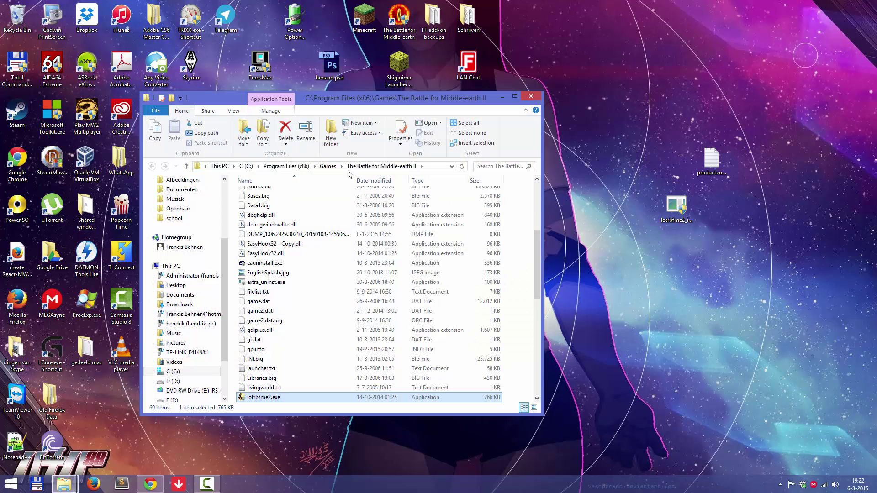
Bring up the Properties of lotrbfme2_.exe in the install folder
left_click(343, 321)
scroll(342, 316, "down", 5)
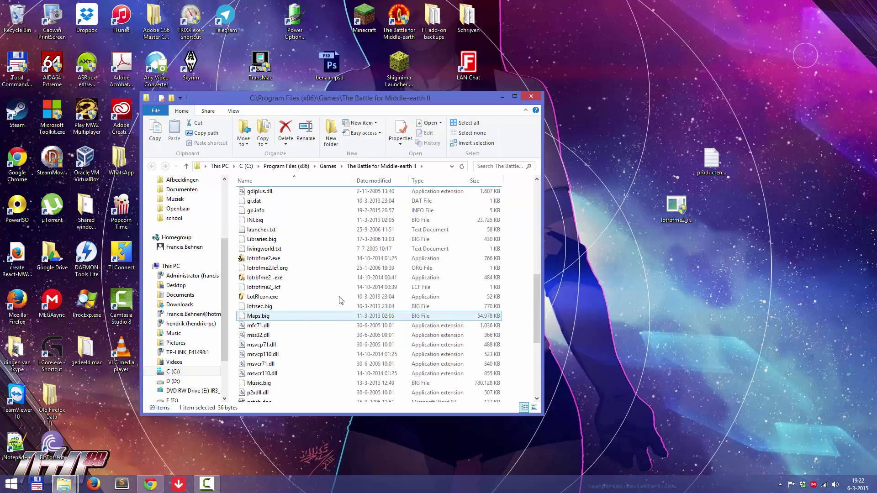
right_click(284, 277)
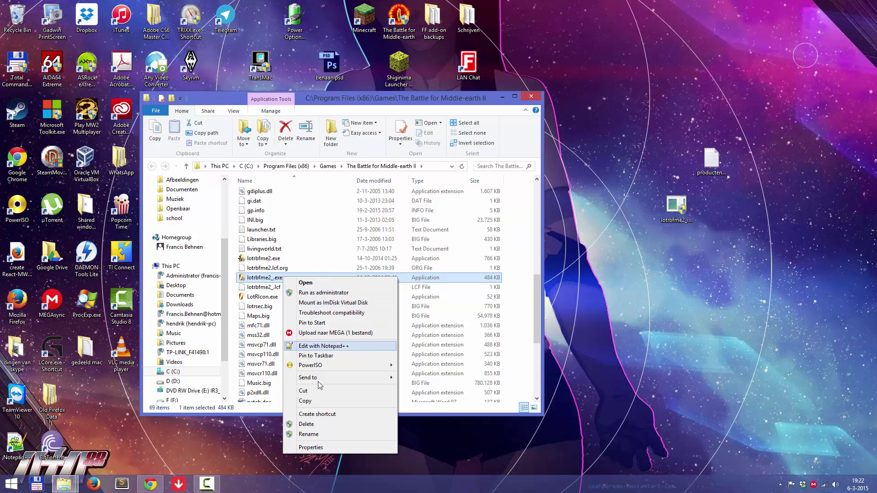
left_click(311, 447)
Tick 'Run this program as an administrator' in lotrbfme2_.exe's compatibility settings, leaving compatibility mode off
left_click_drag(361, 245, 616, 50)
left_click(583, 61)
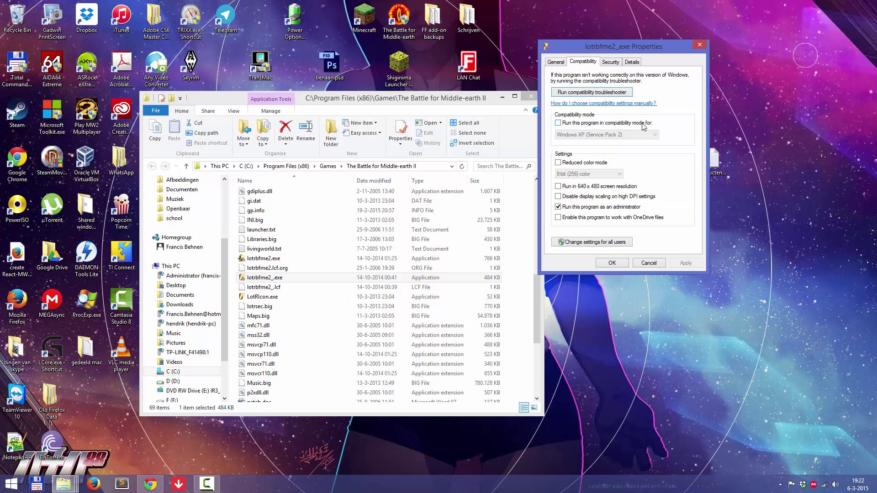
left_click(558, 207)
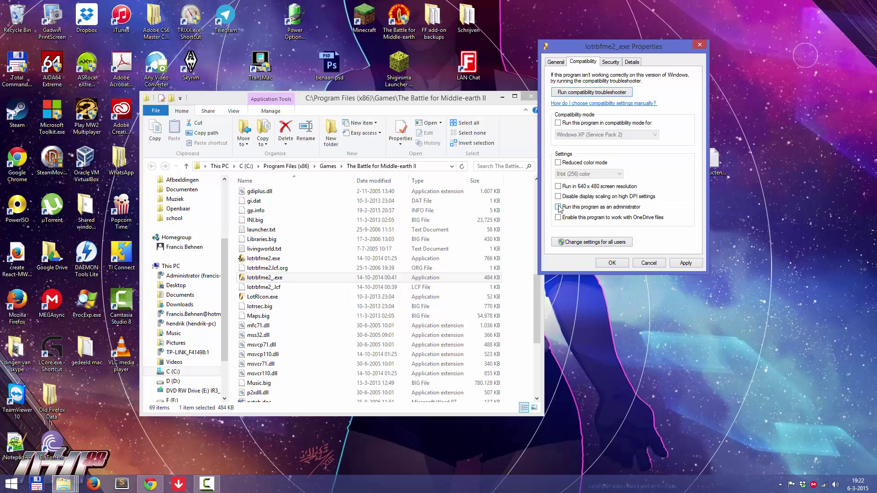